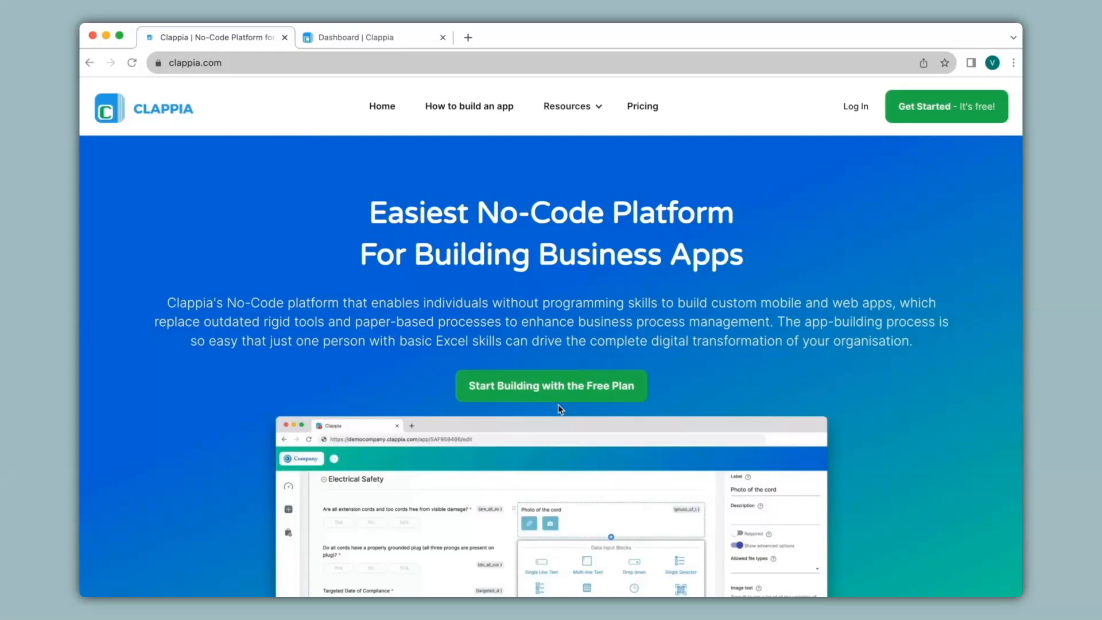
Step: Create a new app from the workplace dashboard and name it "Privacy Policy"
left_click(363, 38)
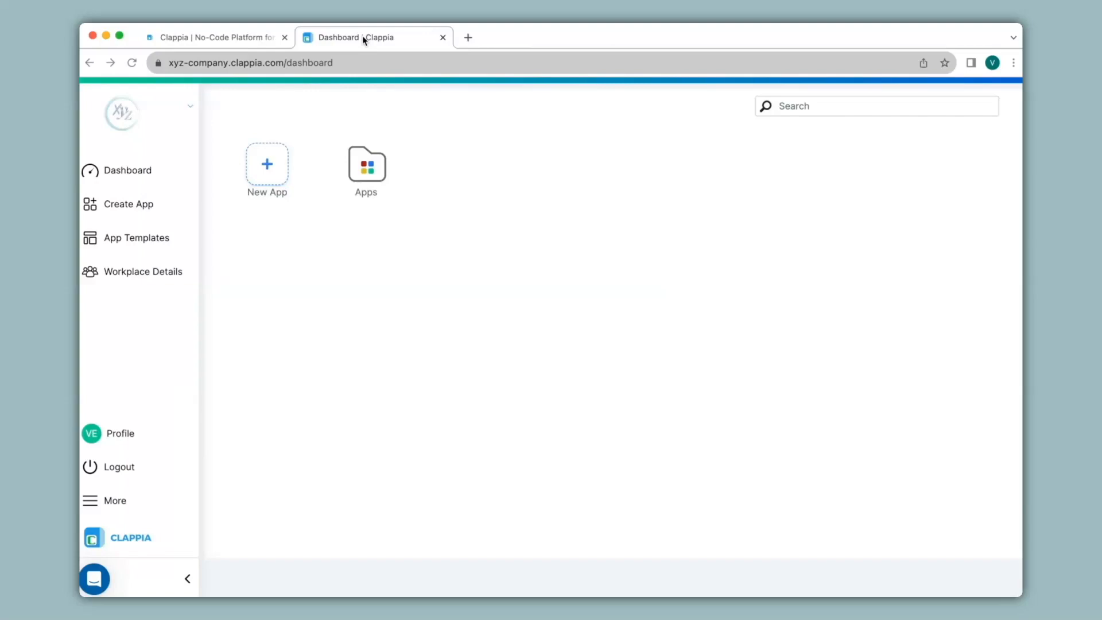
left_click(280, 172)
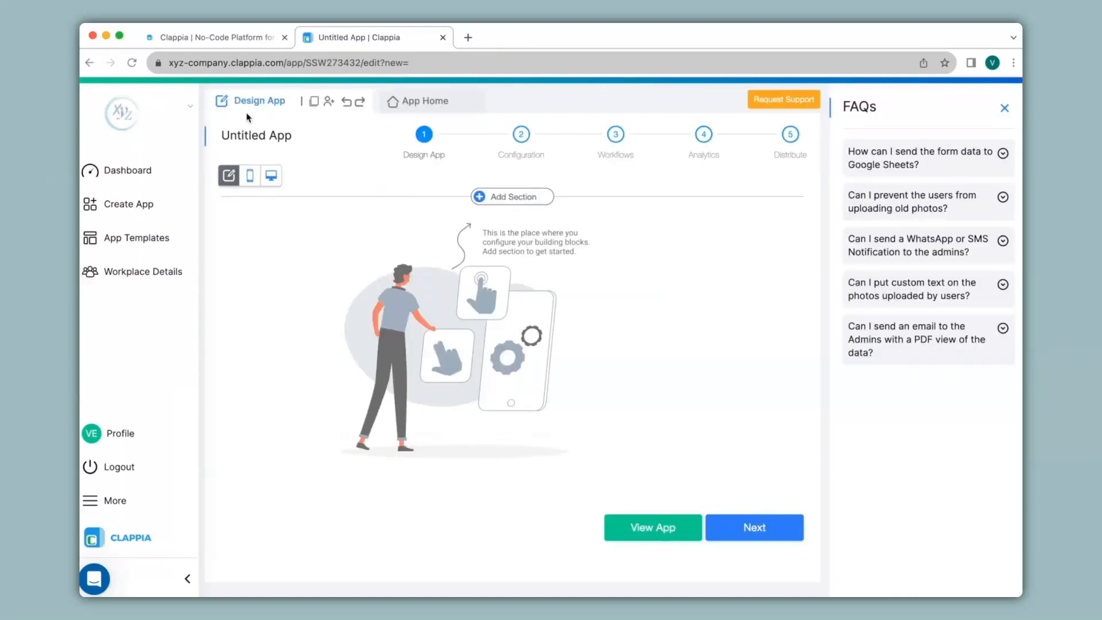
triple_click(305, 138)
key("BackSpace")
type("Privacy Policy")
key("Return")
Step: Add a section to the app, clear its section name and save it
left_click(528, 198)
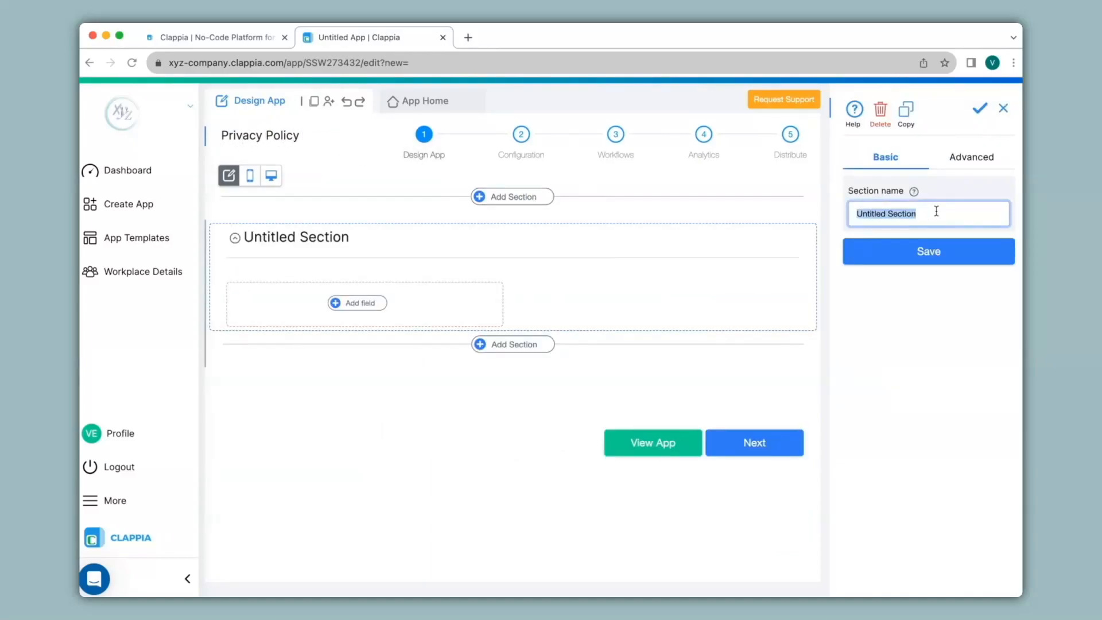
key("BackSpace")
left_click(930, 257)
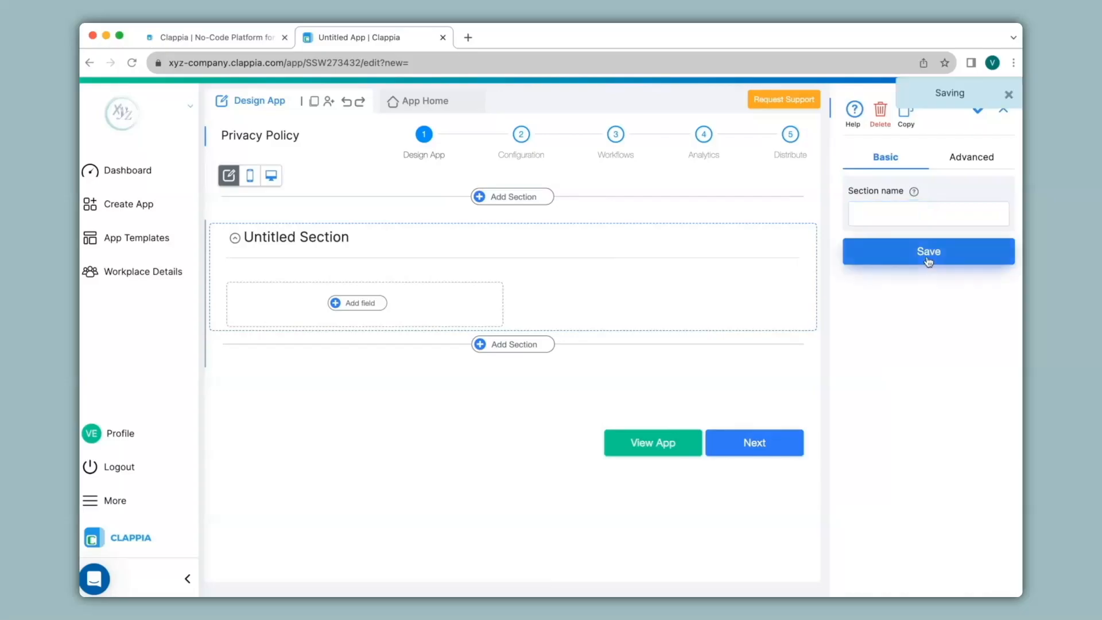
Step: Add a Text, HTML & Embedding block with an empty label, paste the copied privacy policy text as its content and save
left_click(366, 303)
scroll(365, 310, "down", 4)
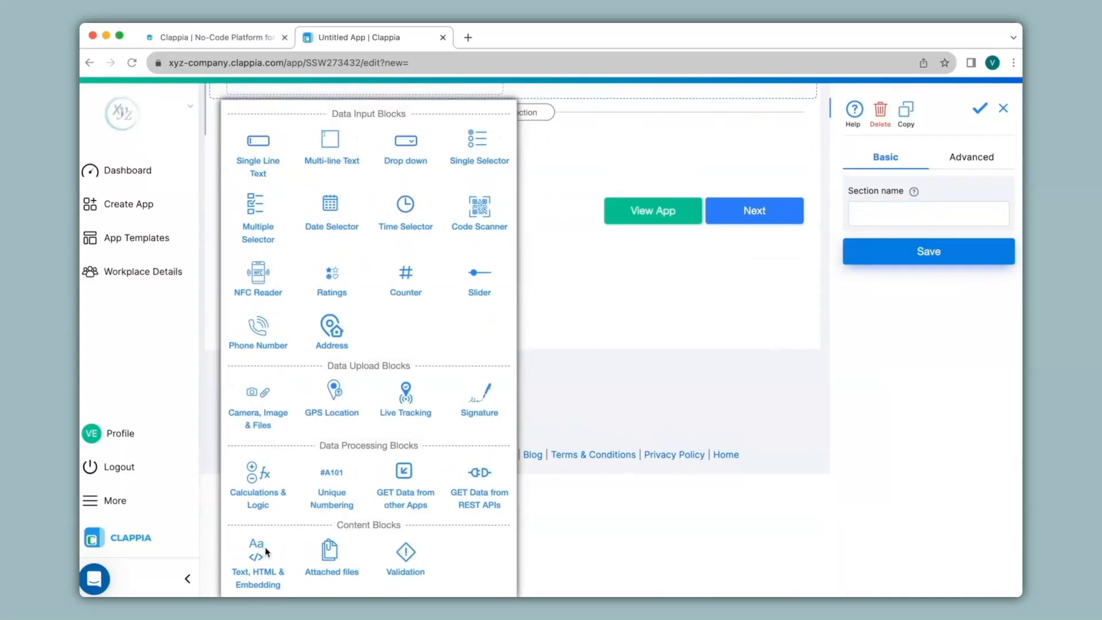
left_click(267, 552)
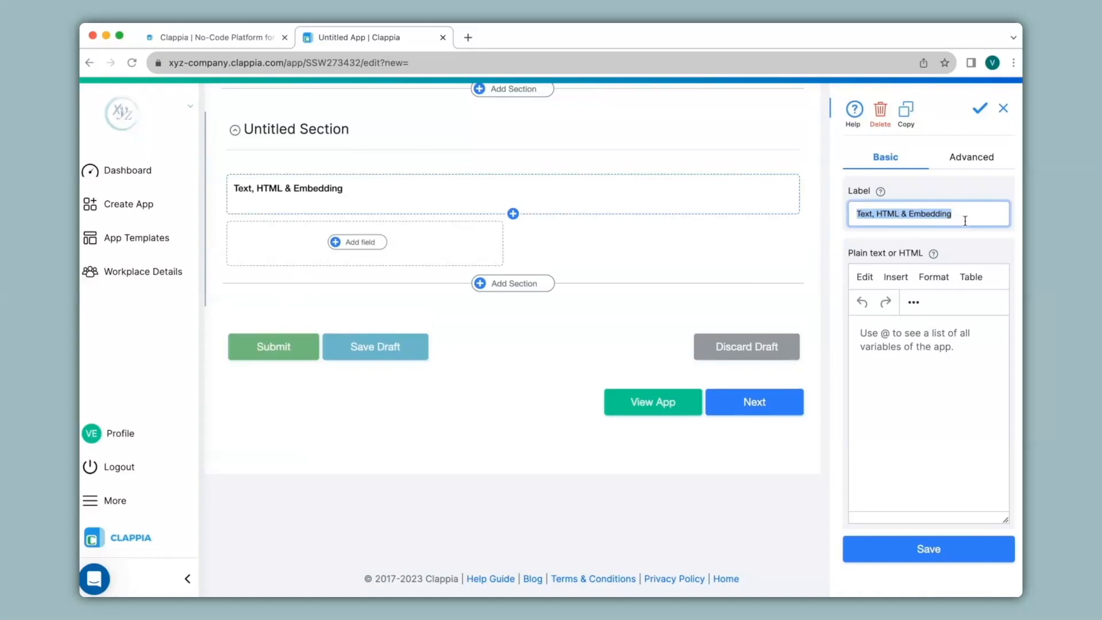
key("BackSpace")
left_click(934, 345)
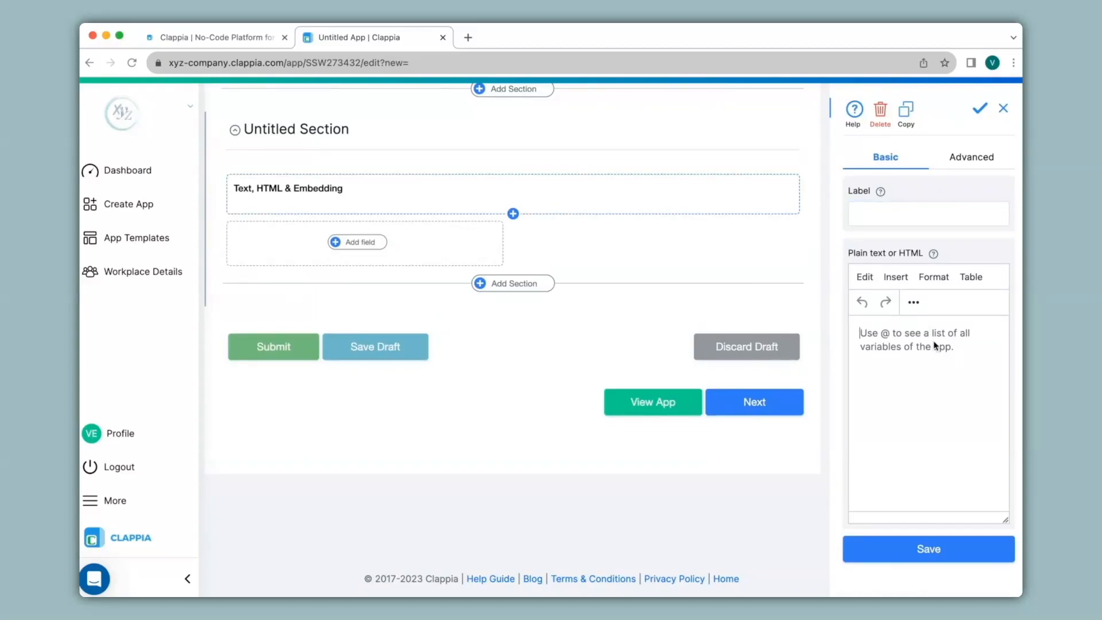
key("ctrl+v")
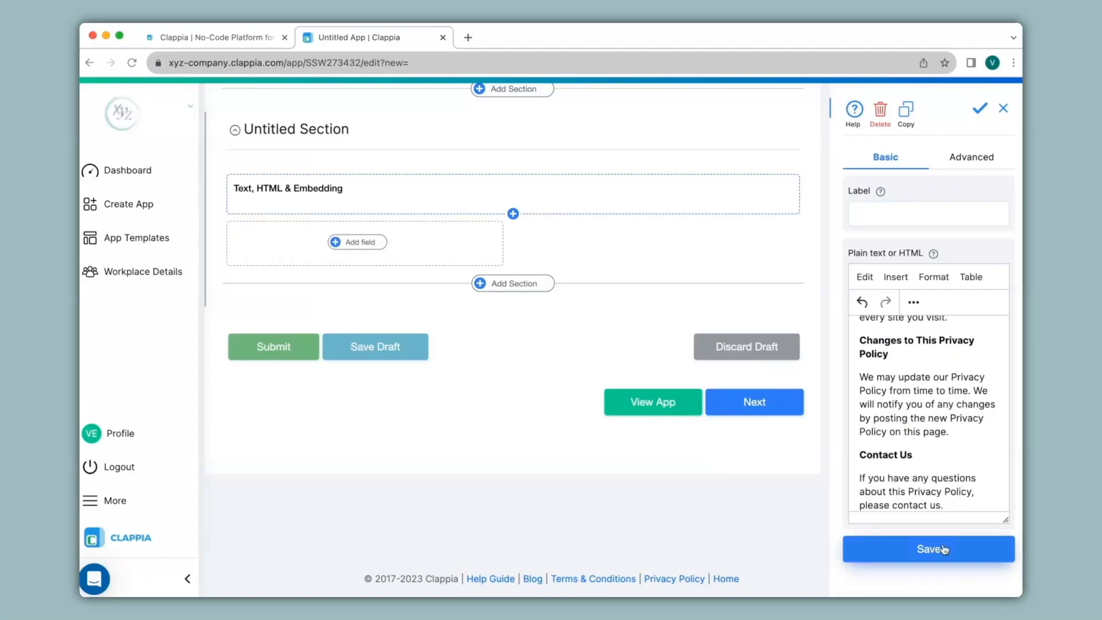
left_click(944, 550)
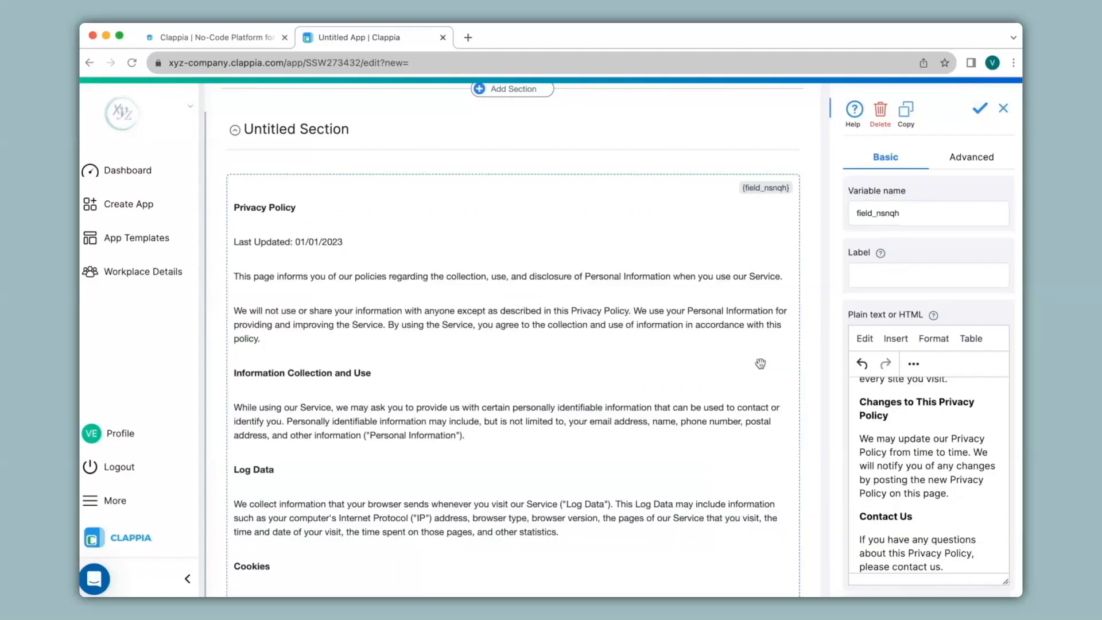
Step: Review the full privacy policy text in the design and in the app's home view, down to the submission buttons
scroll(761, 363, "down", 10)
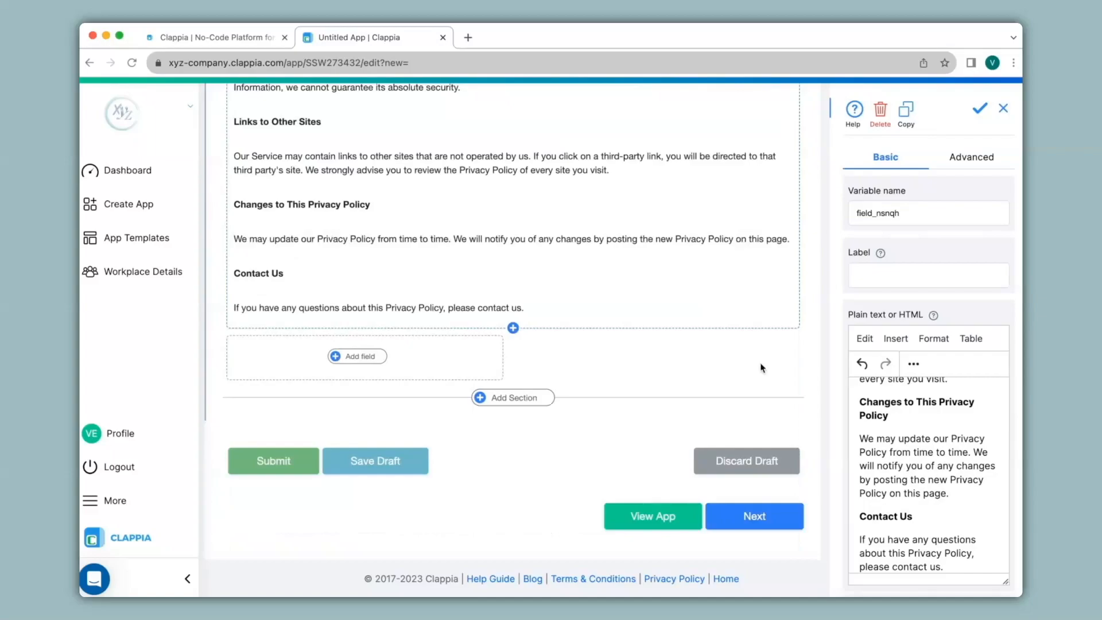
scroll(762, 368, "up", 10)
left_click(413, 103)
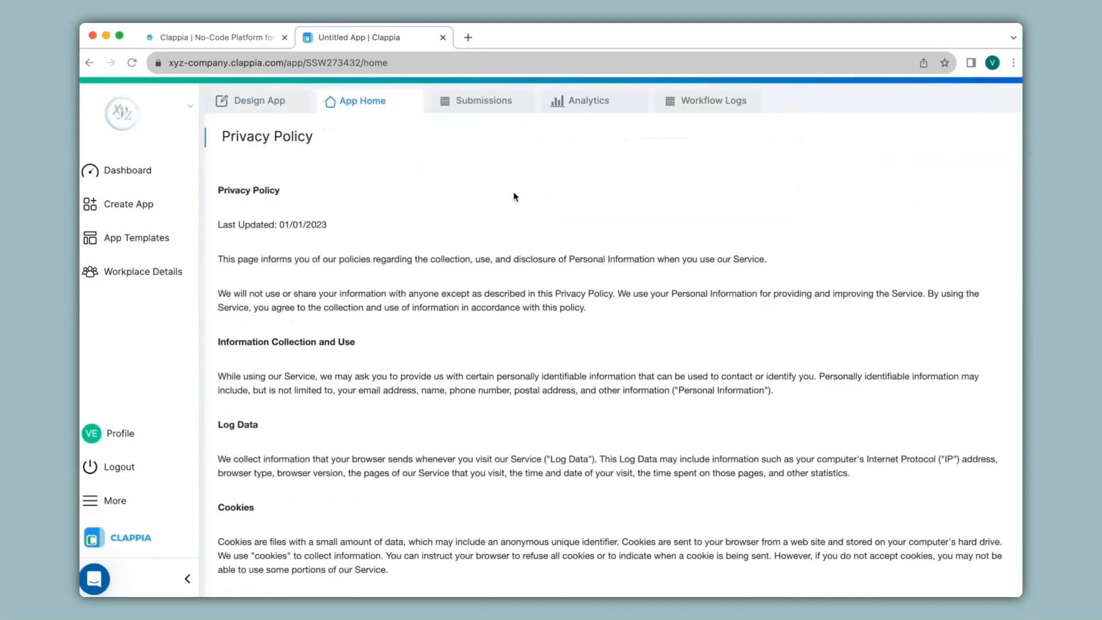
scroll(517, 201, "down", 8)
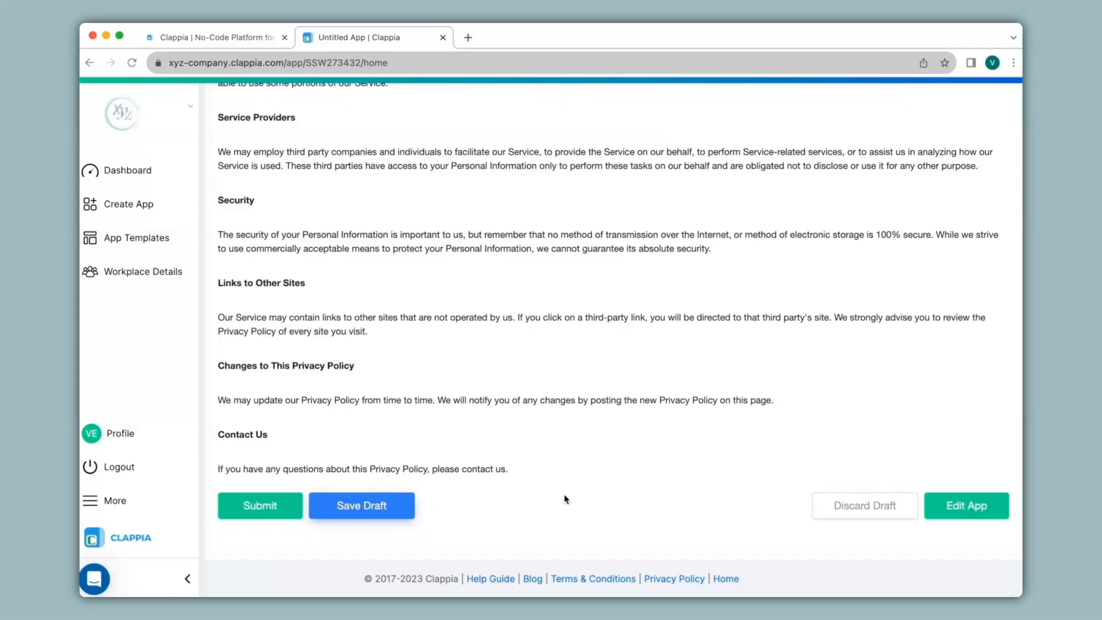
scroll(565, 499, "up", 15)
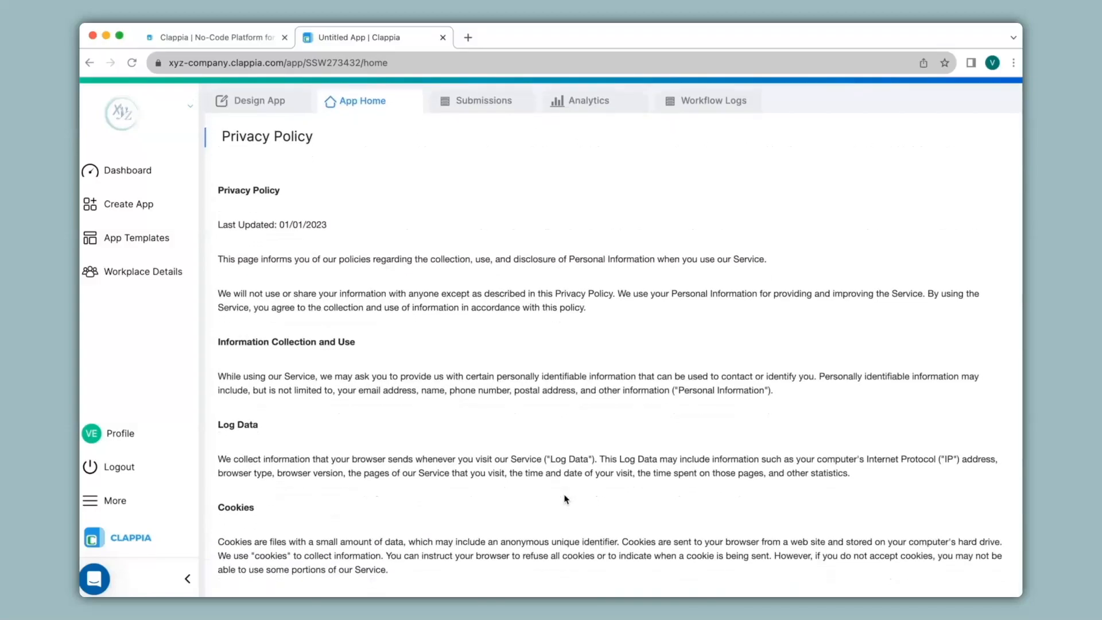
Step: Return to the app design and open the settings of the submission buttons below the policy text
left_click(274, 106)
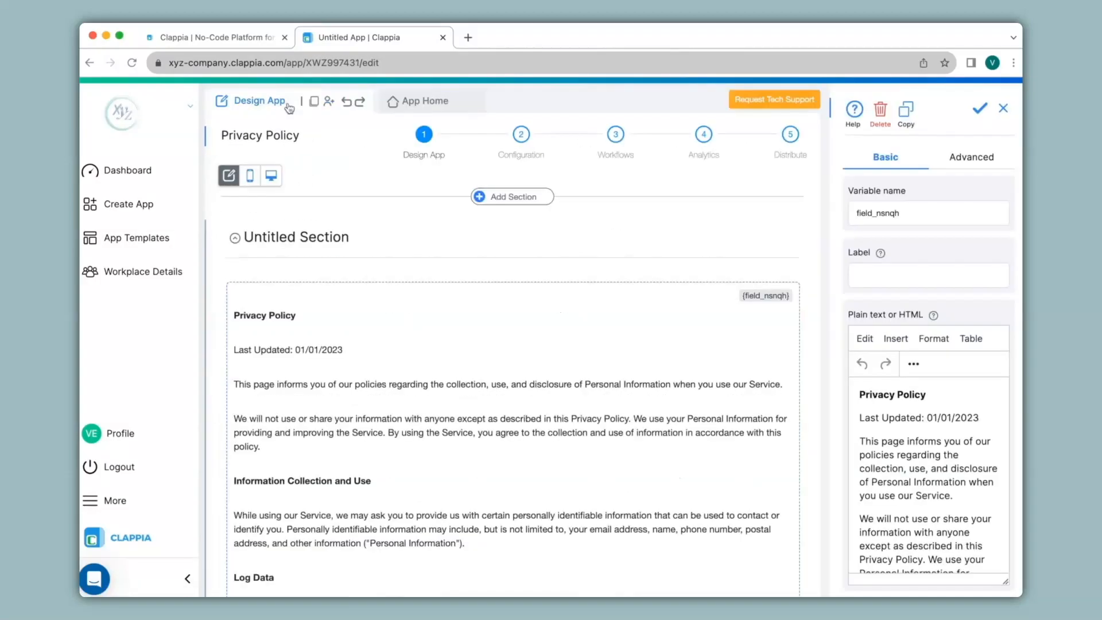
scroll(464, 386, "down", 15)
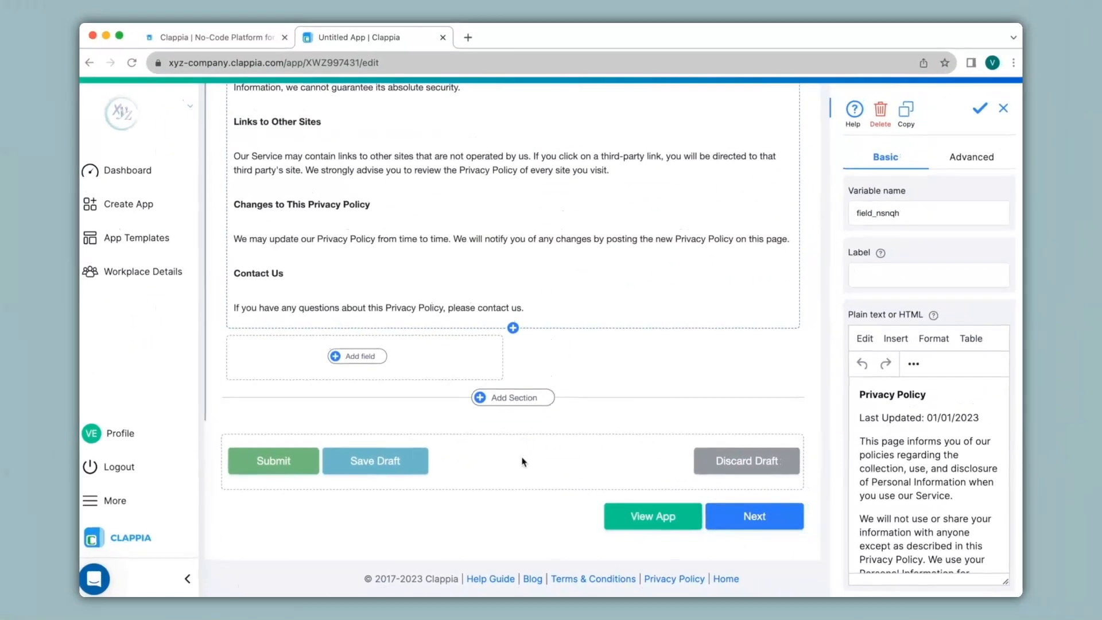
left_click(493, 307)
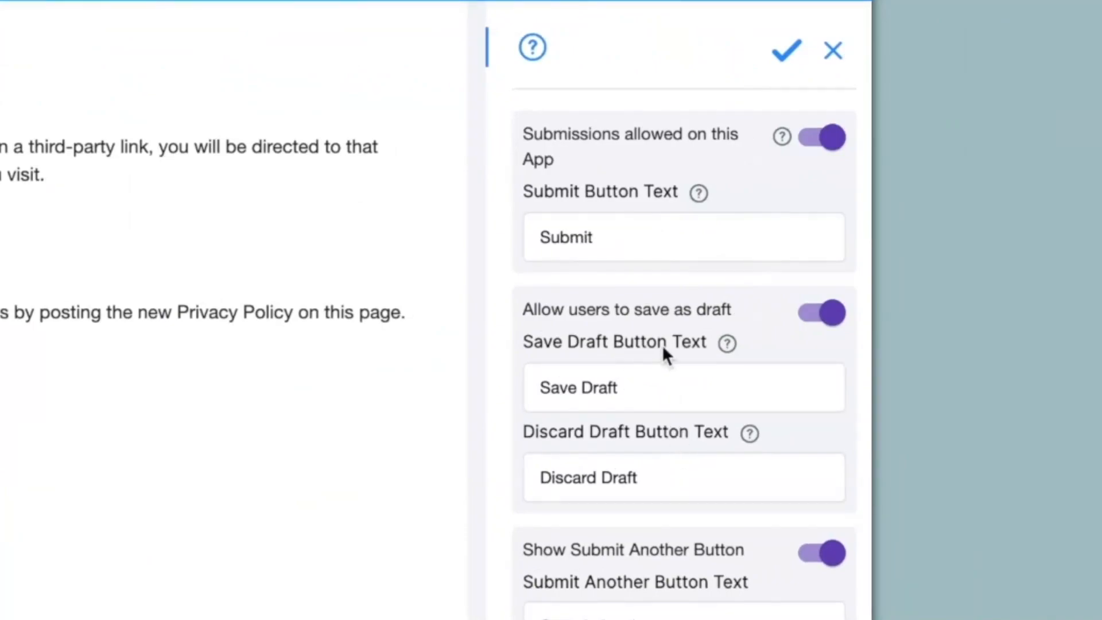
left_click_drag(523, 125, 751, 148)
left_click(746, 155)
left_click_drag(523, 313, 742, 315)
left_click(744, 315)
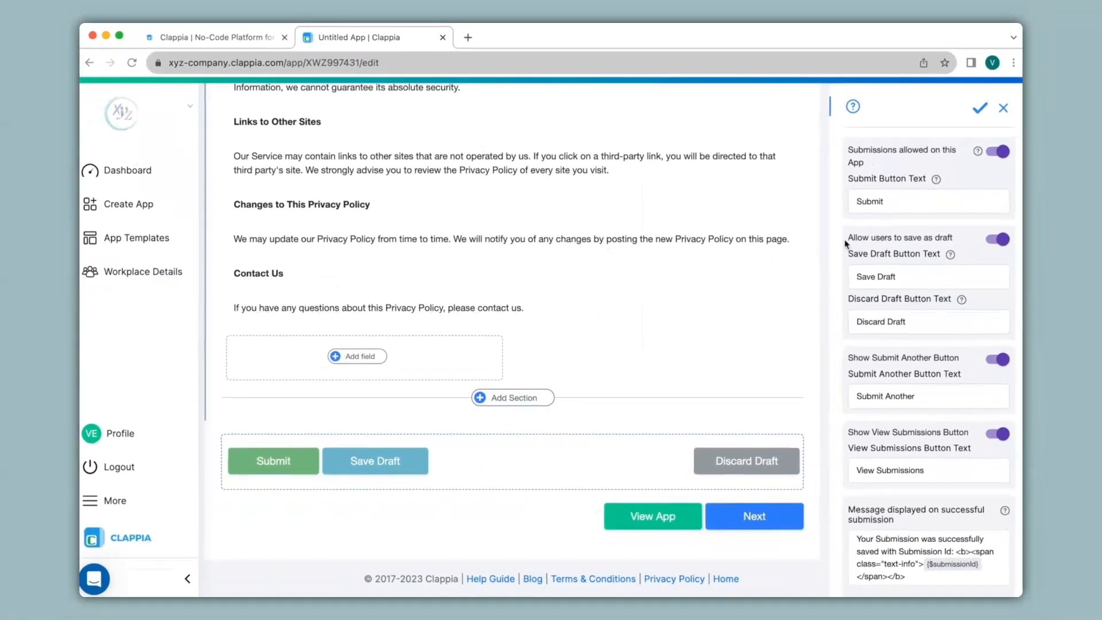
Step: Disable the option that allows users to save as draft and save the submission settings
left_click(1001, 239)
scroll(929, 402, "down", 4)
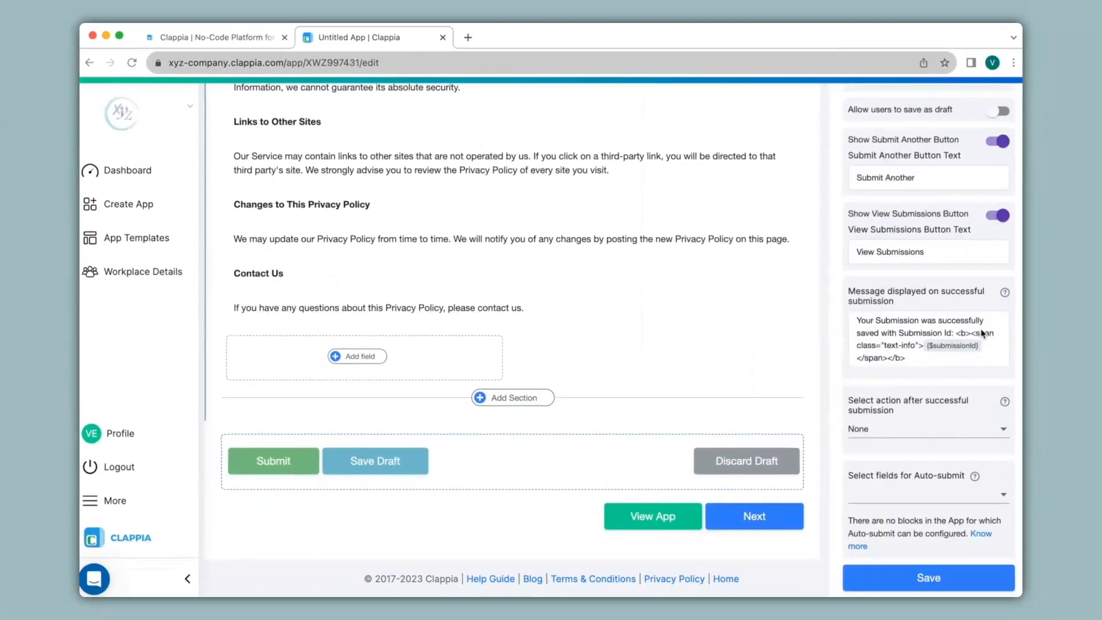
left_click(936, 576)
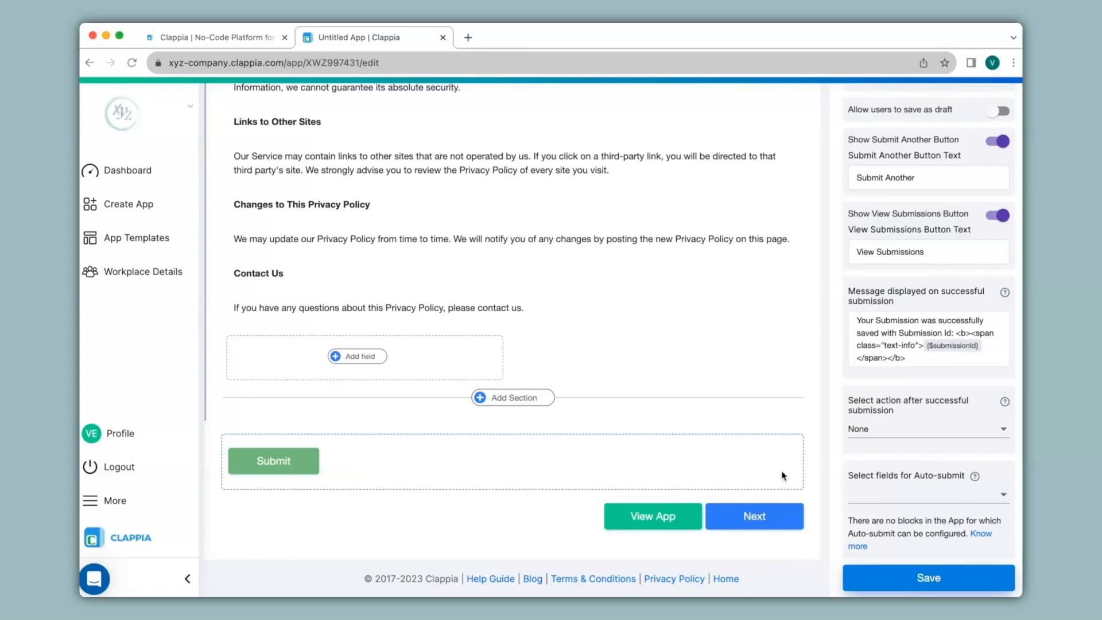
Step: Check which buttons are shown at the end of the policy in the app's home view
scroll(635, 365, "up", 15)
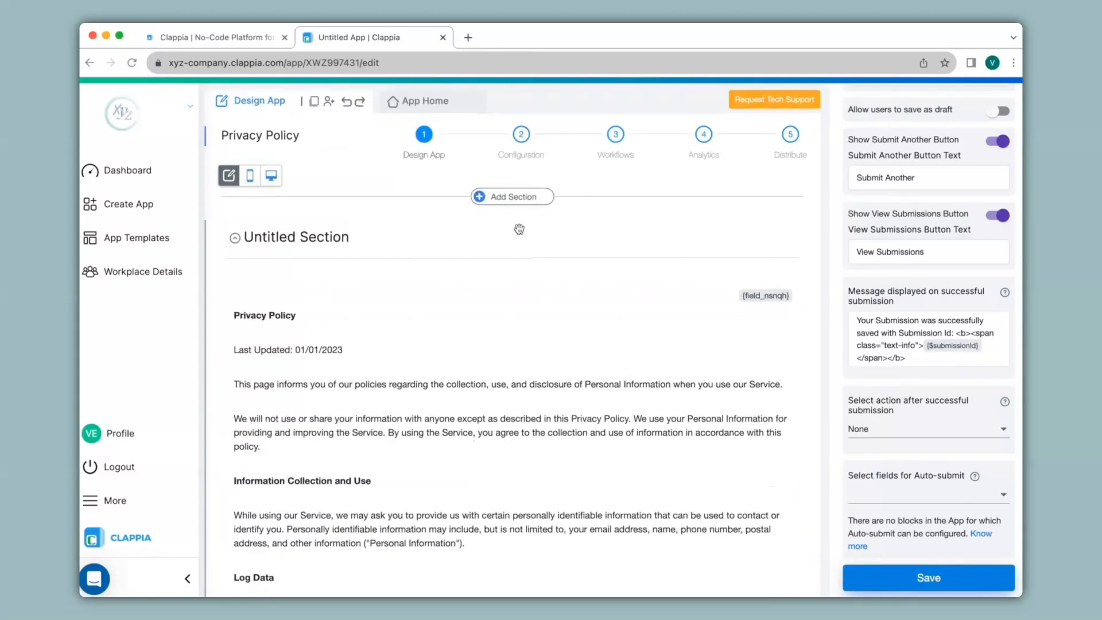
left_click(423, 100)
scroll(488, 216, "down", 15)
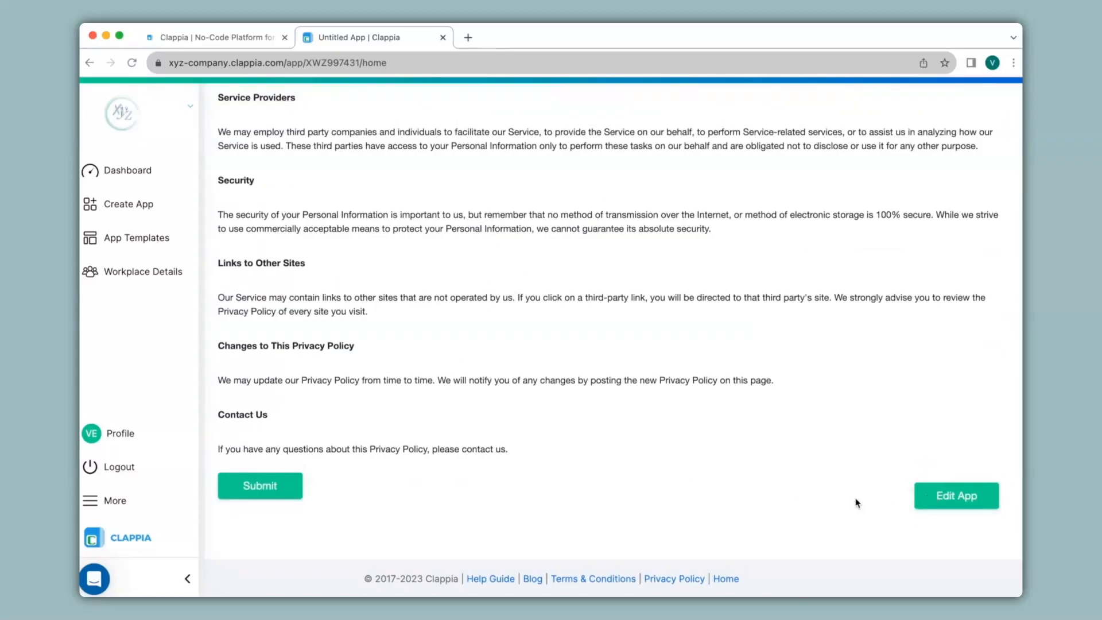
Step: Return to editing the app and allow users to save as draft again
left_click(956, 495)
left_click(997, 239)
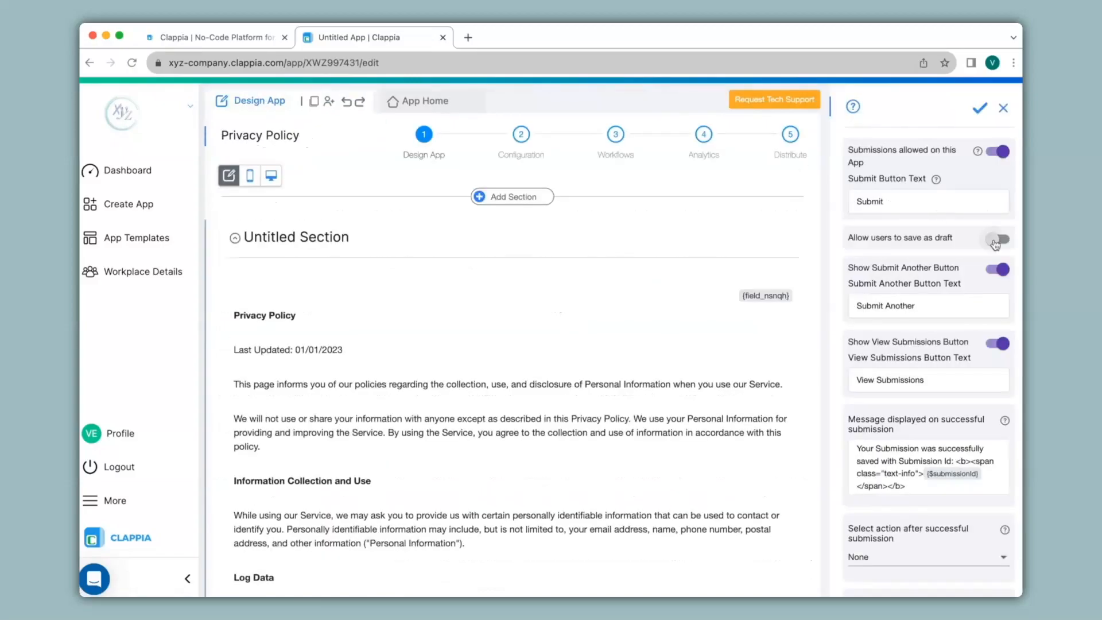
left_click(997, 240)
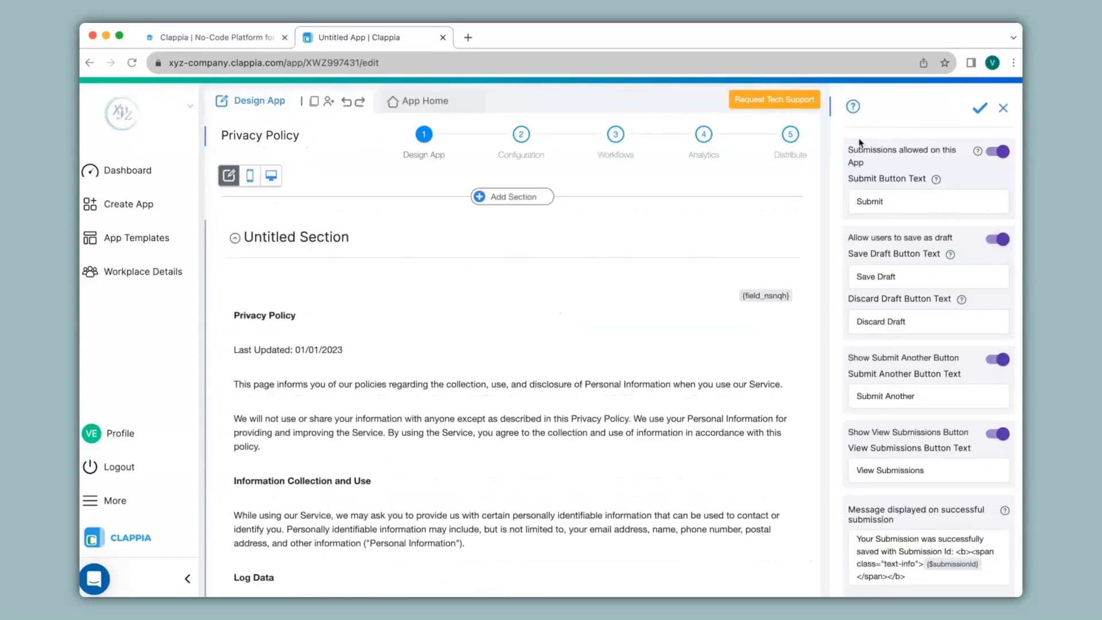
Step: Disable submissions on this app and save the submission settings
left_click_drag(843, 149, 967, 167)
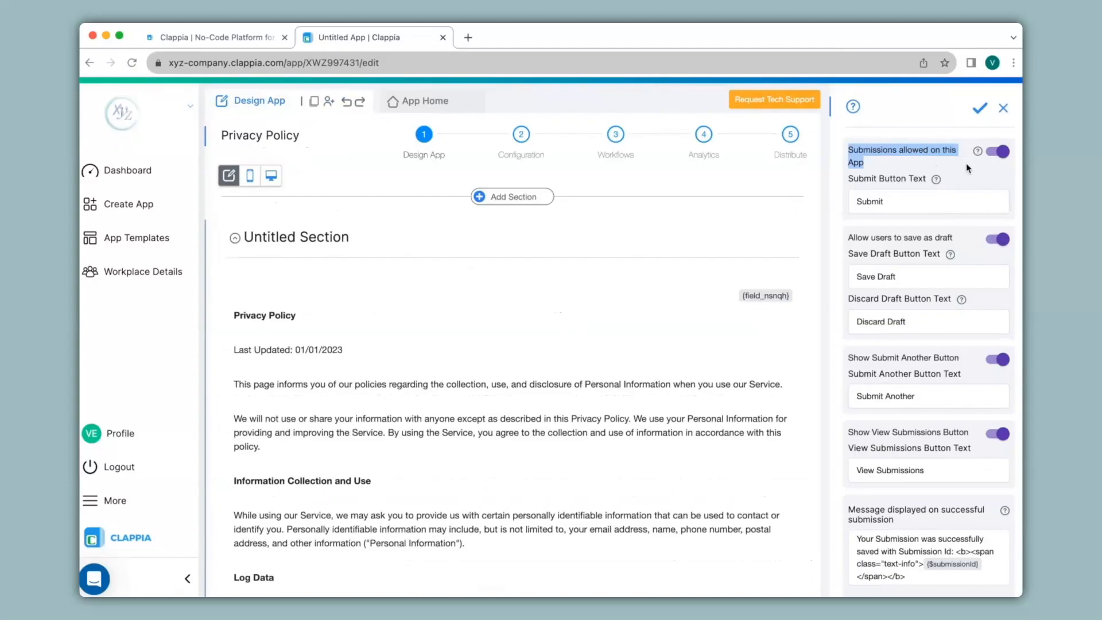
left_click(966, 166)
left_click(1002, 152)
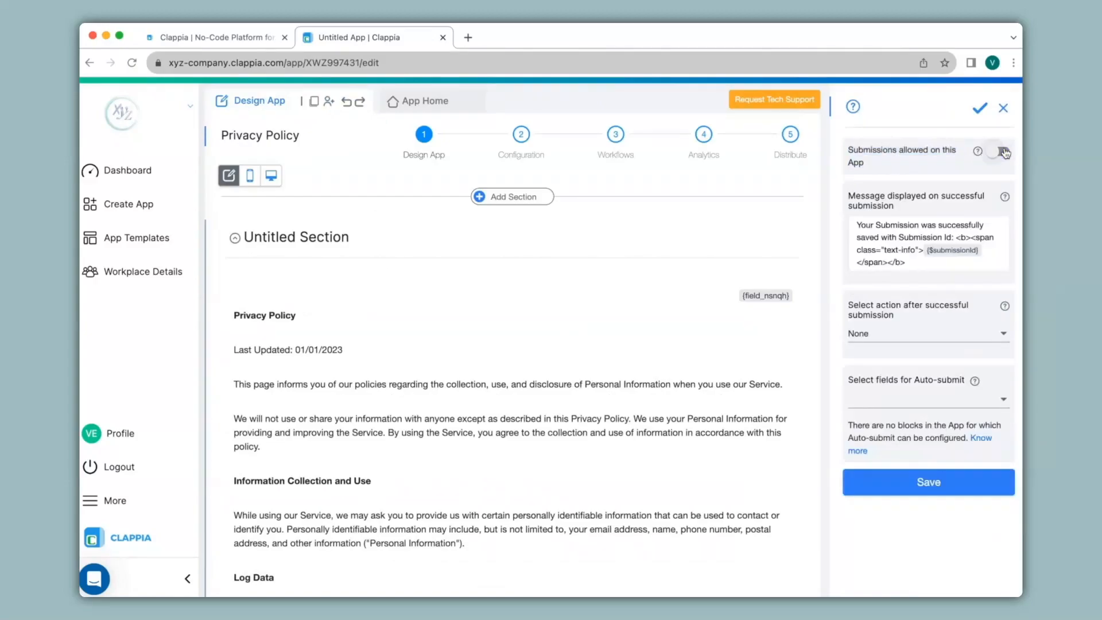
left_click(947, 493)
Step: Check in the app's home view that the policy page ends without any submission buttons
left_click(423, 104)
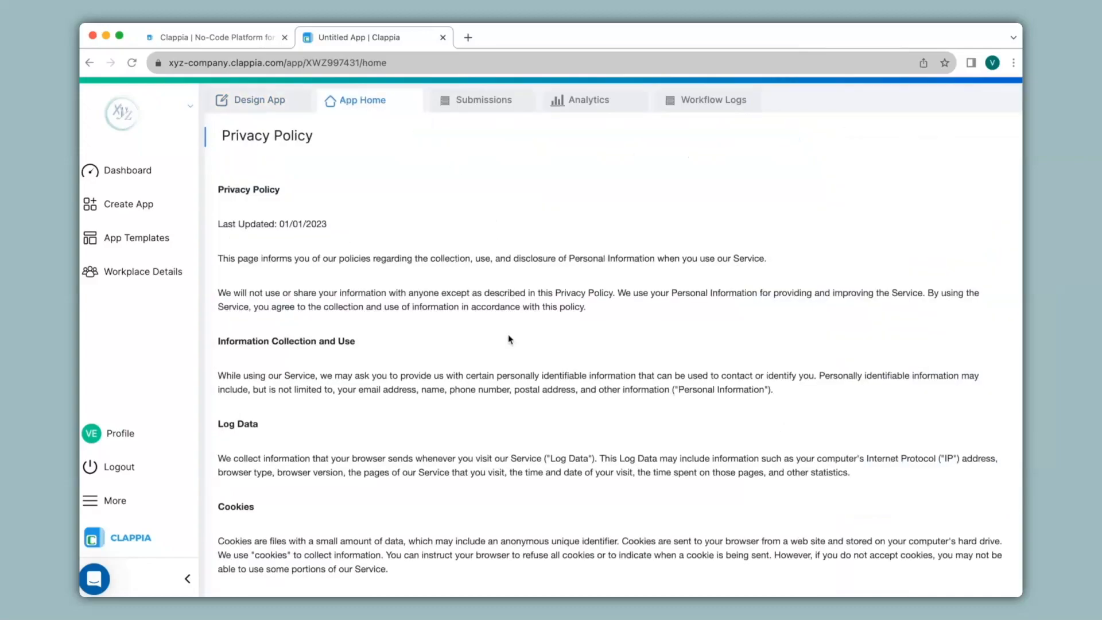
scroll(508, 334, "down", 8)
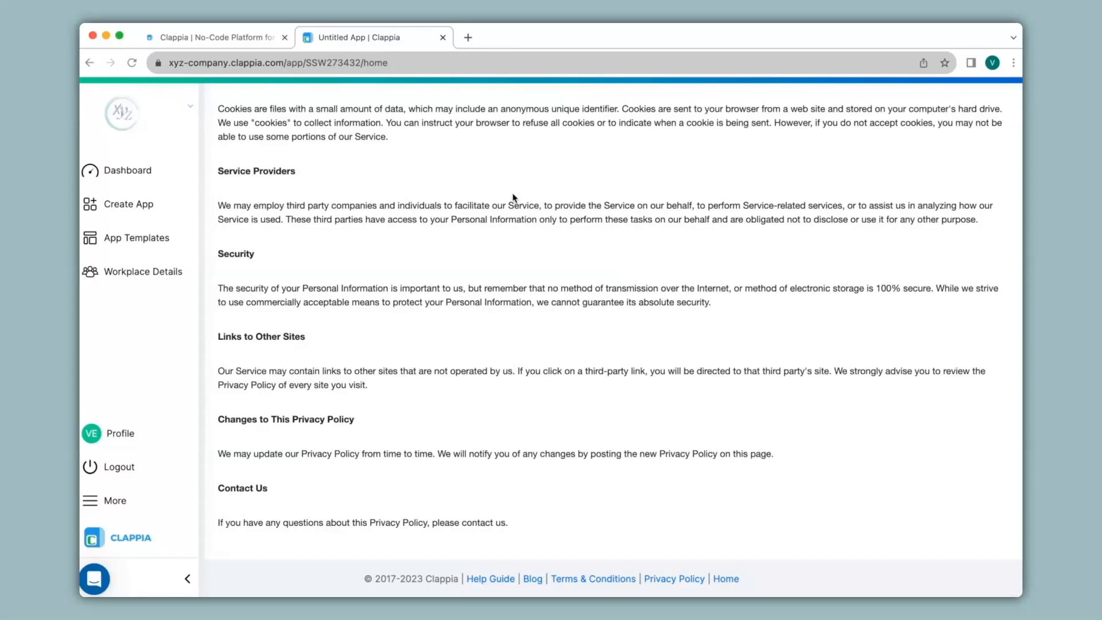
scroll(514, 198, "up", 10)
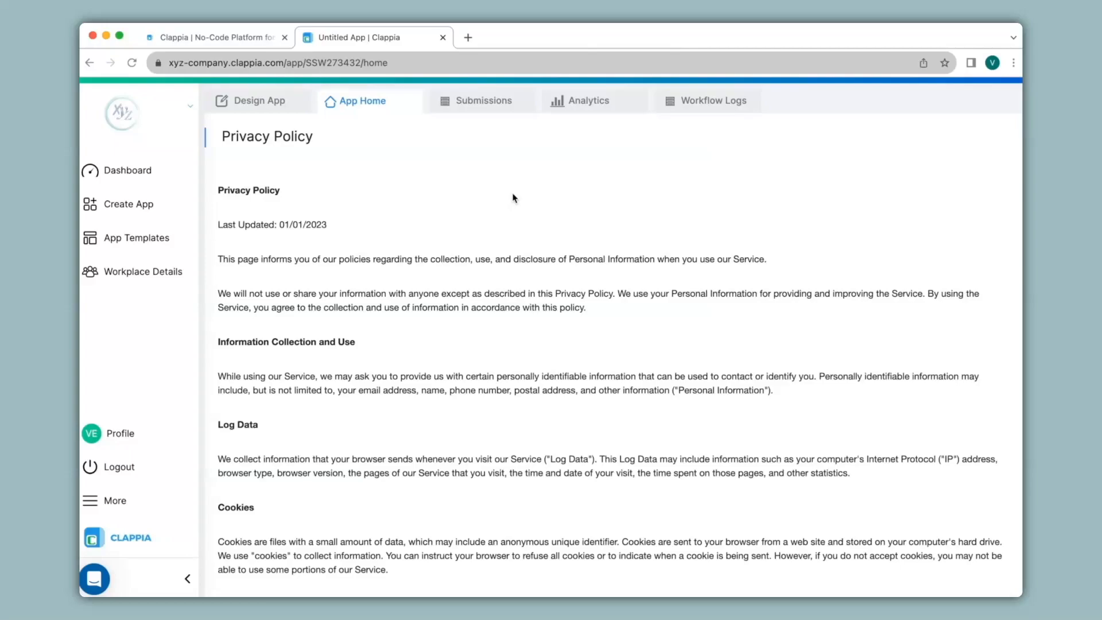
Step: Open the Company Guidelines app and view its Privacy policy and Safety Guidelines sections using the selector options
left_click(150, 171)
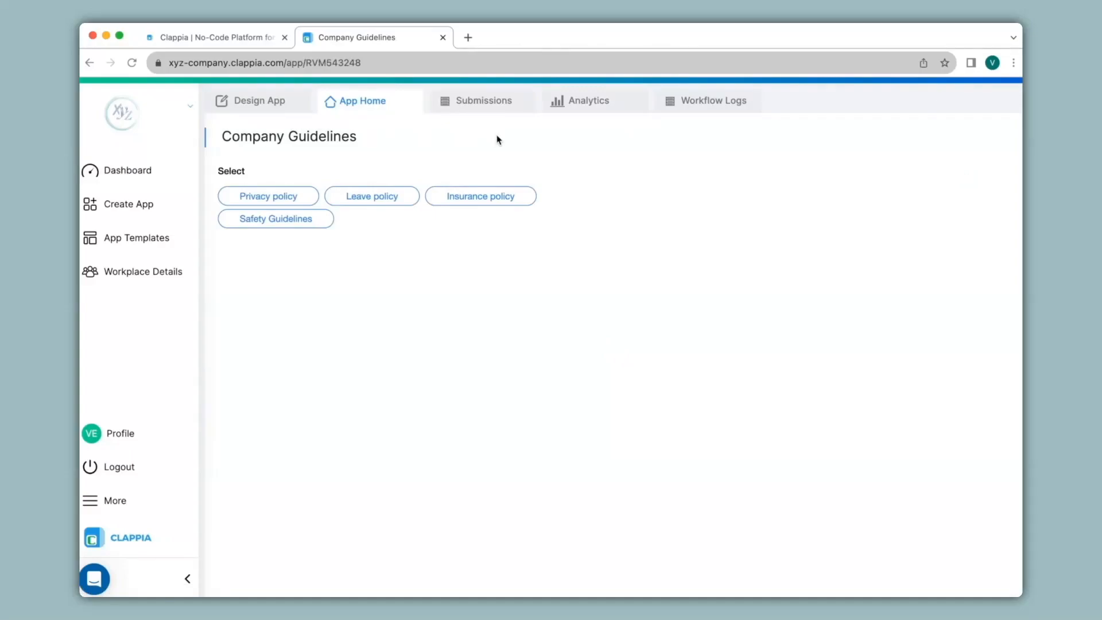
left_click(296, 196)
scroll(296, 196, "down", 15)
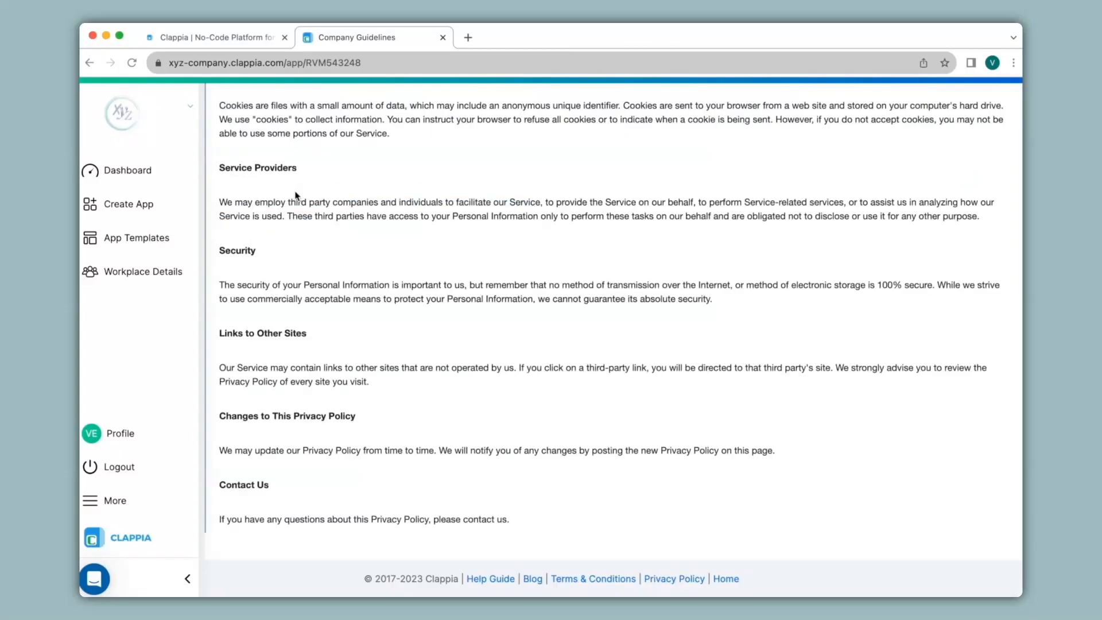
scroll(296, 196, "up", 15)
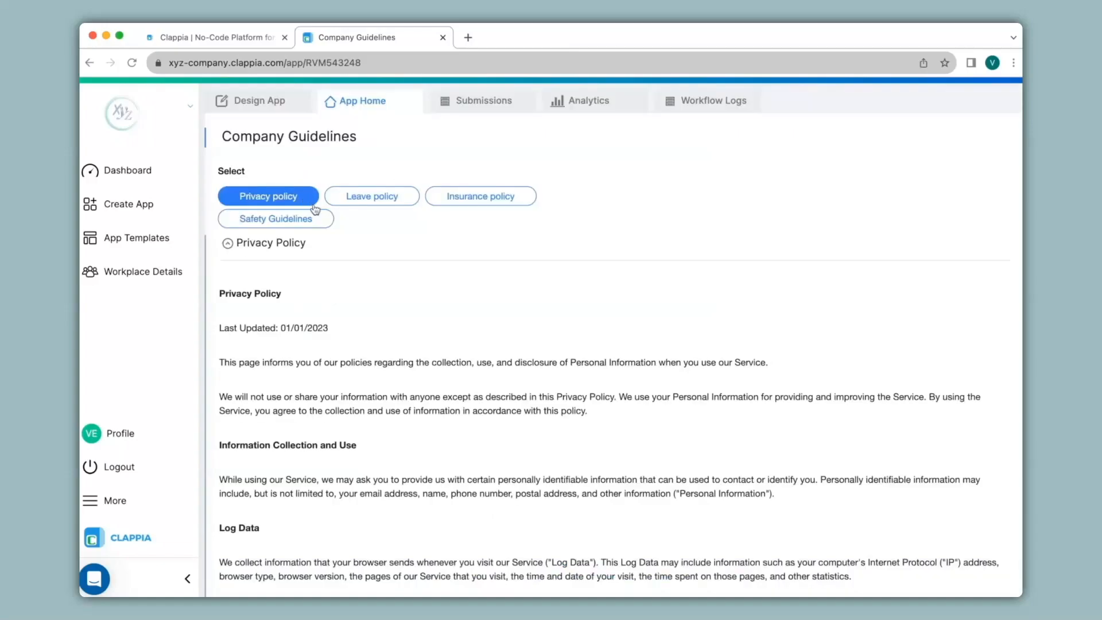
left_click(290, 223)
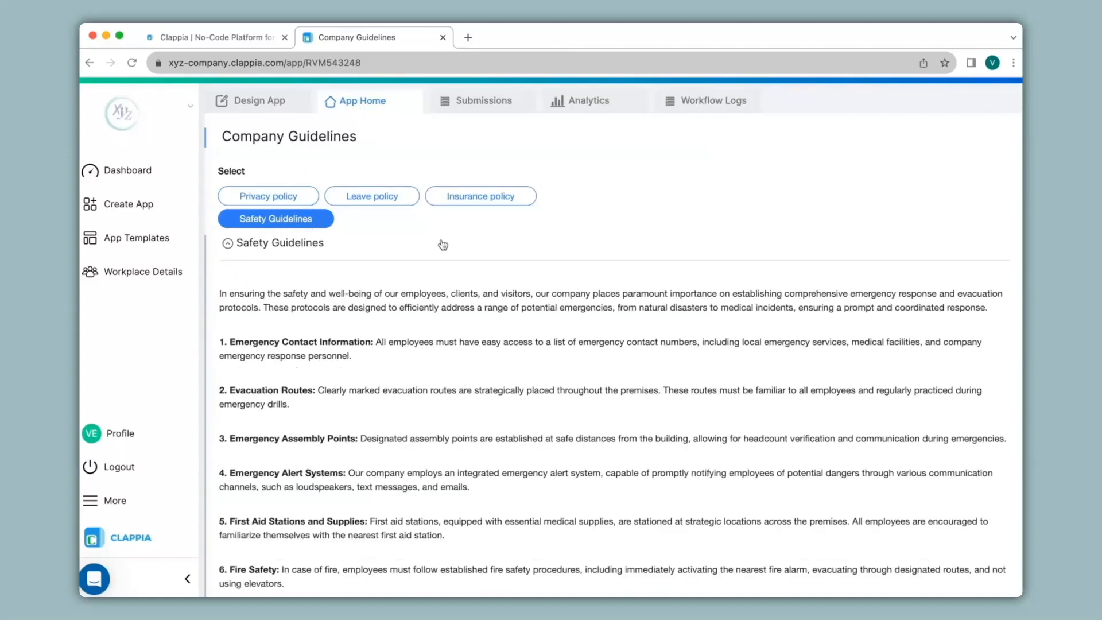
scroll(477, 253, "down", 5)
scroll(479, 254, "up", 5)
left_click(267, 202)
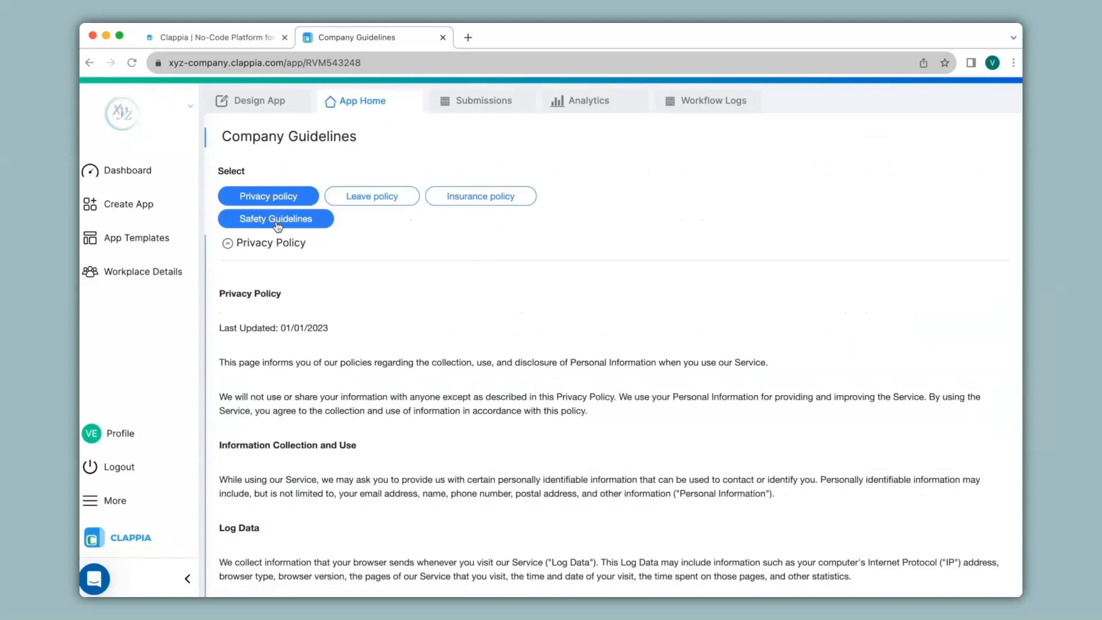
left_click(277, 225)
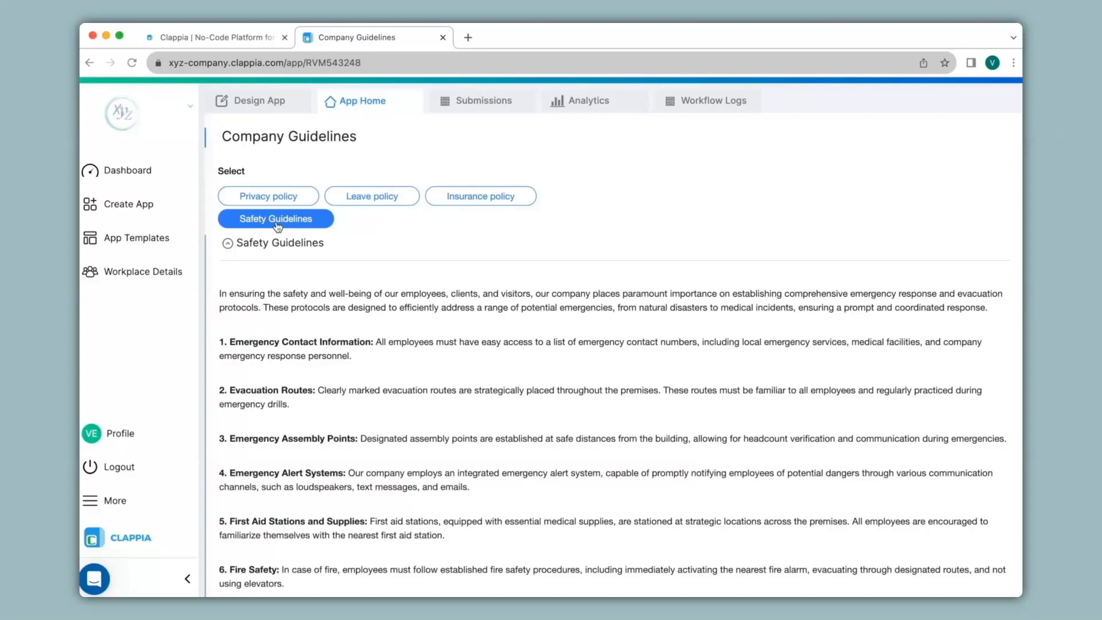
Step: Open the Sales Analysis app from the dashboard and review its Items Sold and Sales Rep charts and Area Sold map
left_click(174, 168)
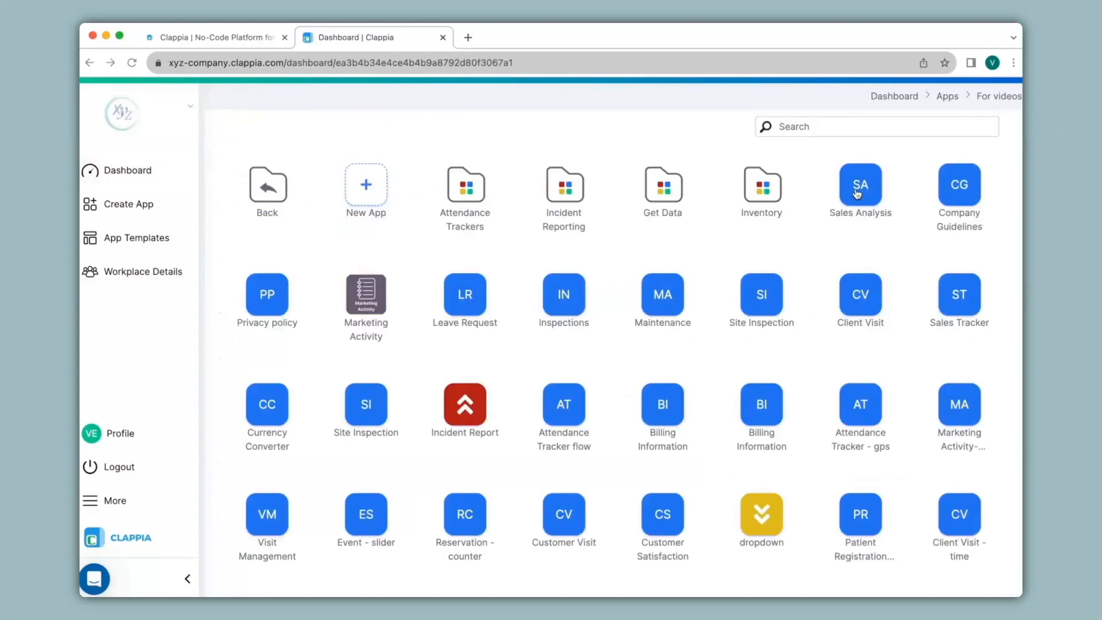
left_click(859, 192)
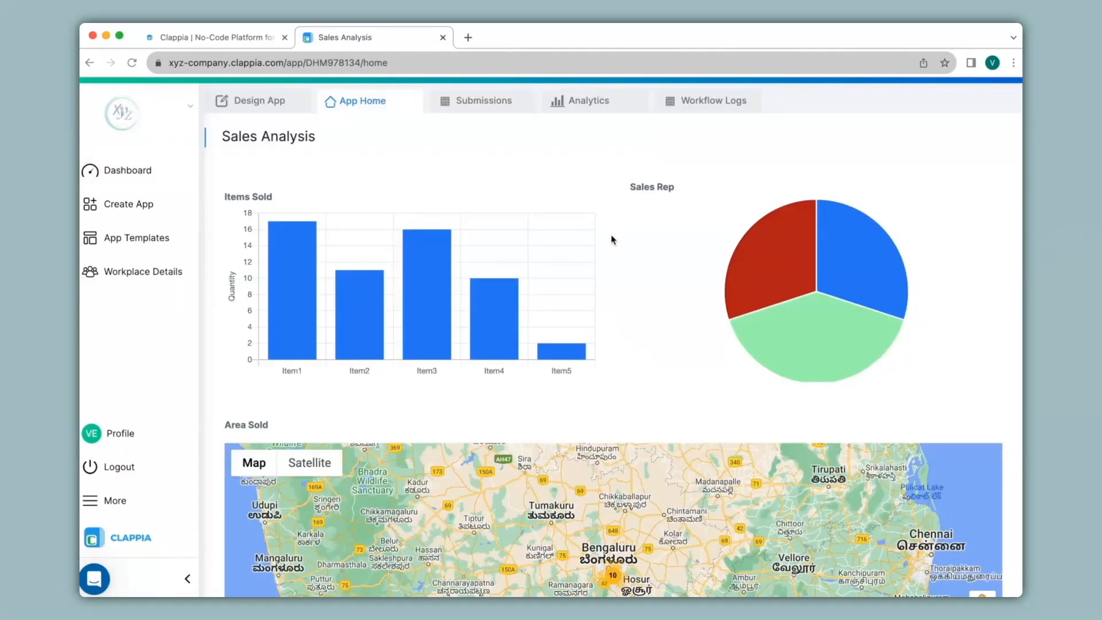
scroll(612, 240, "down", 1)
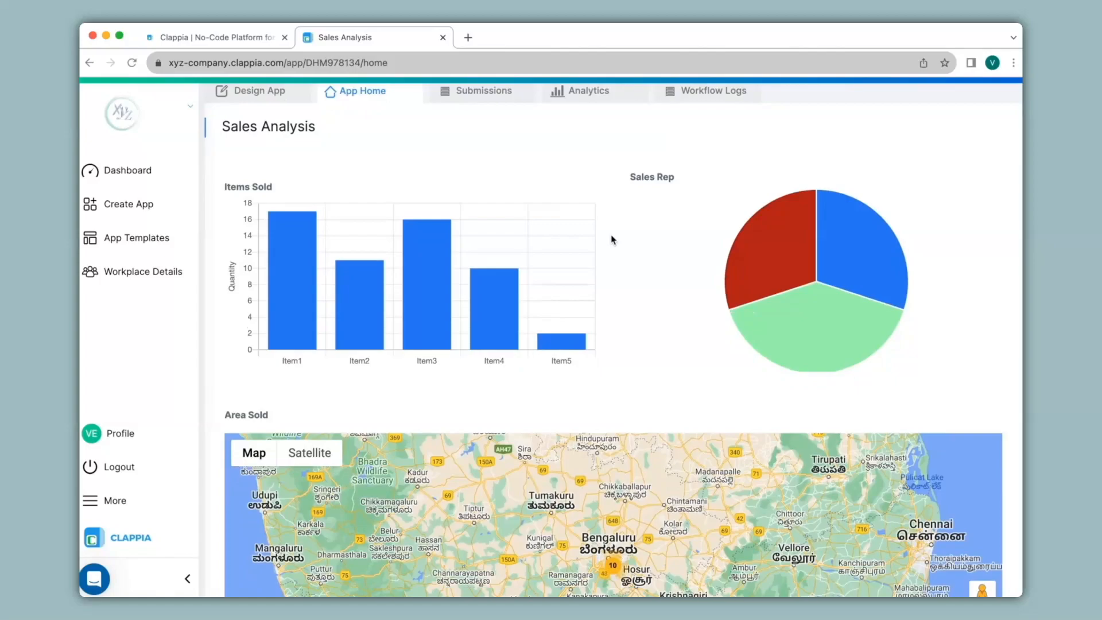
scroll(612, 240, "up", 1)
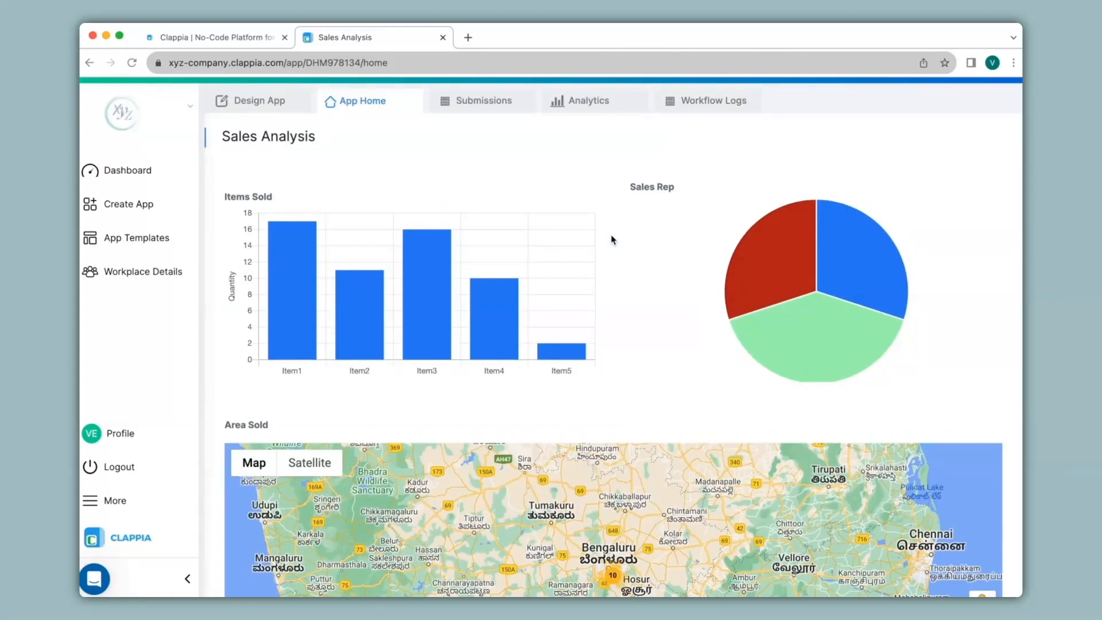
scroll(612, 239, "down", 5)
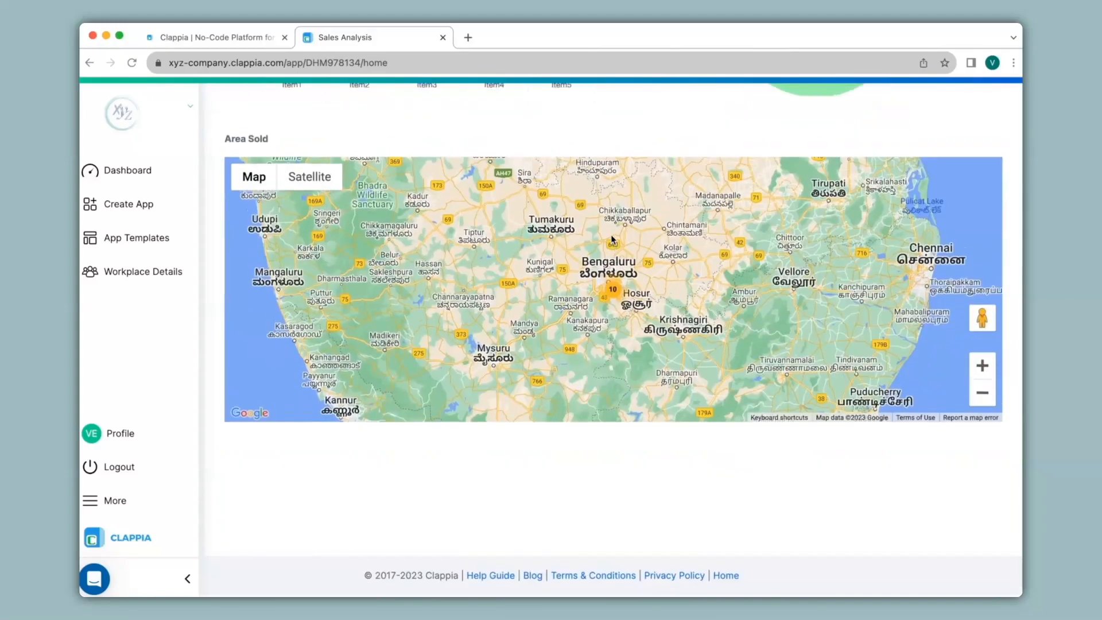
scroll(611, 235, "up", 5)
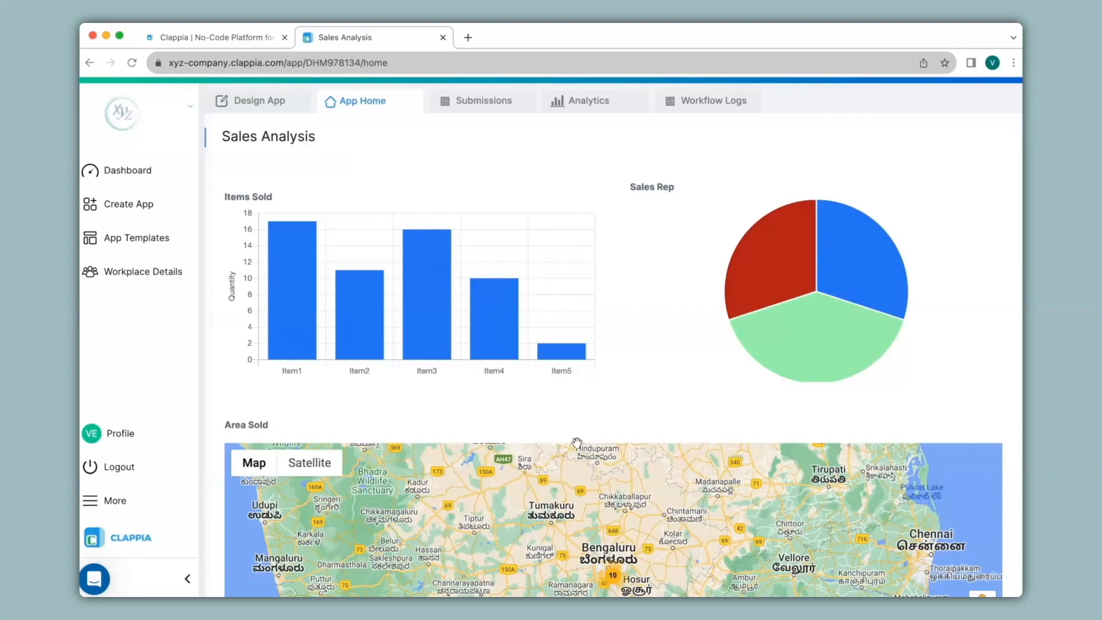
Step: Open the Sales Analysis app's design view to examine how its charts and map are set up
left_click(258, 101)
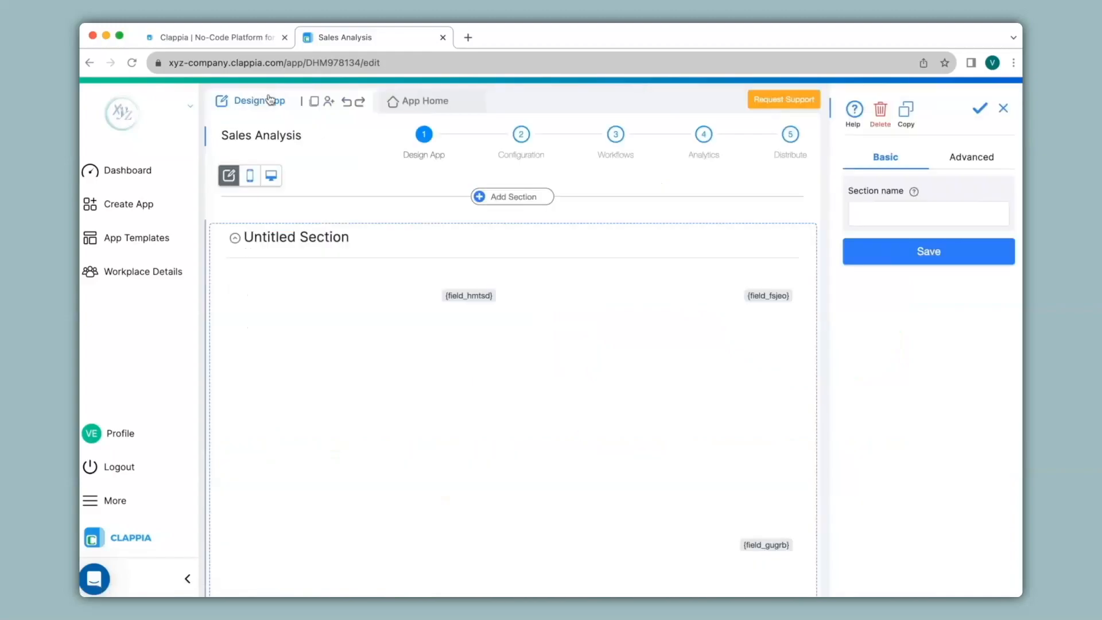